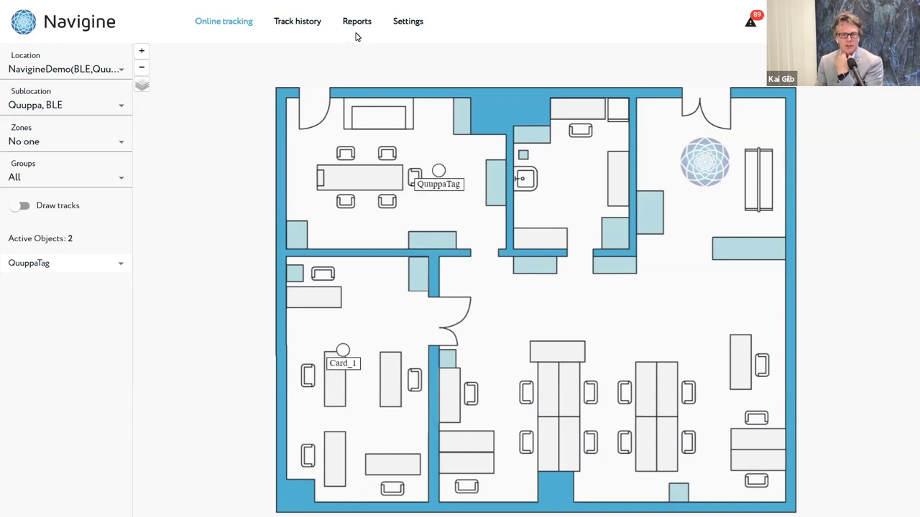
In Track history, set the 10 Jun 2021 range to end at 15:33 instead of 15:00 onward, and apply
{"action": "left_click", "coordinate": [298, 22]}
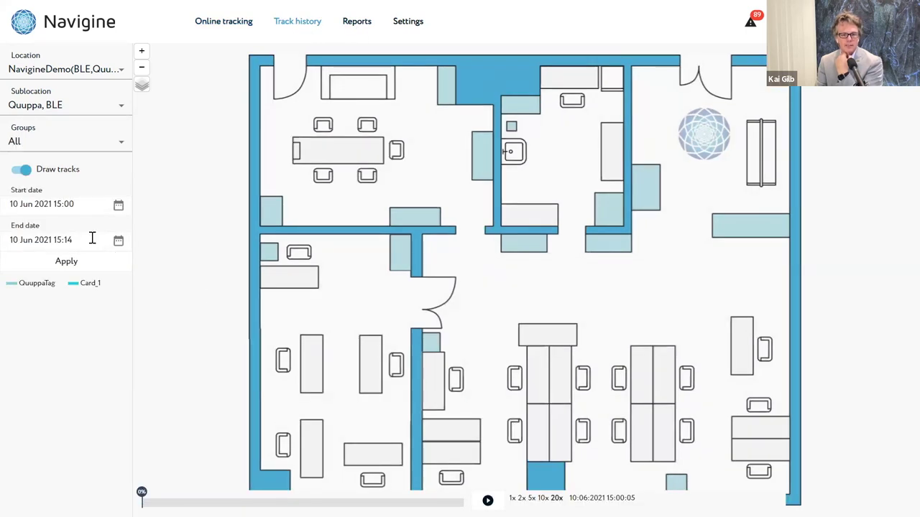
{"action": "left_click", "coordinate": [91, 240]}
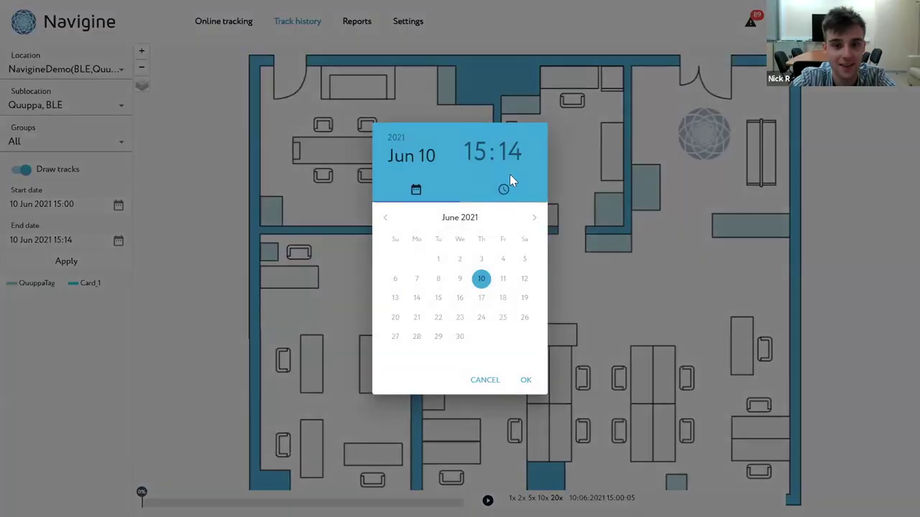
{"action": "left_click", "coordinate": [510, 163]}
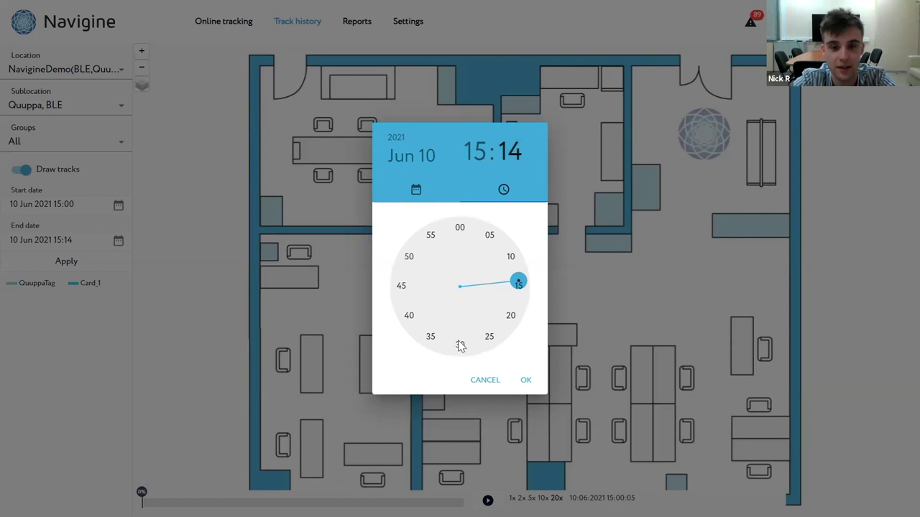
{"action": "left_click", "coordinate": [461, 346]}
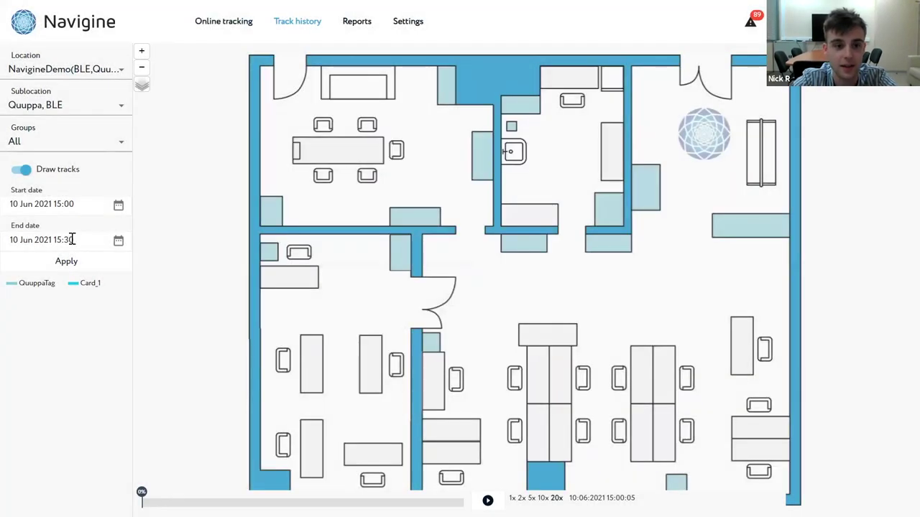
{"action": "left_click", "coordinate": [72, 239]}
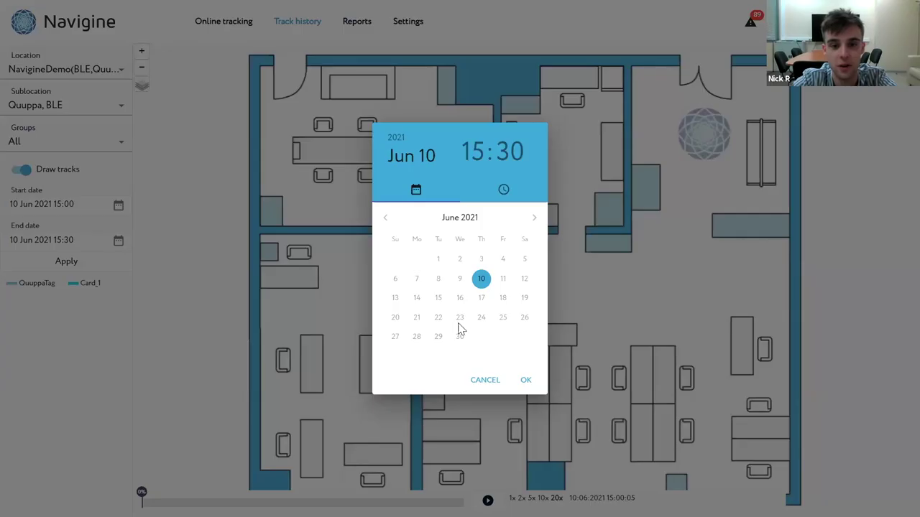
{"action": "left_click", "coordinate": [507, 153]}
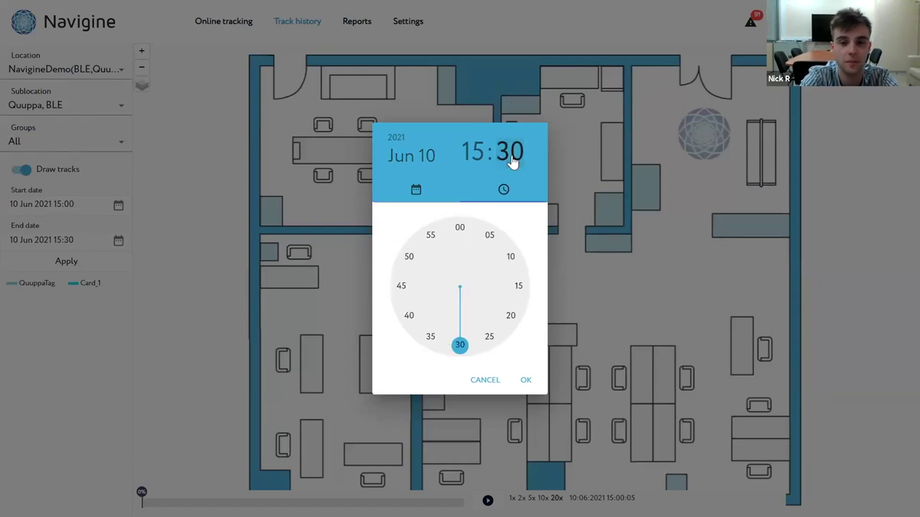
{"action": "left_click", "coordinate": [441, 352]}
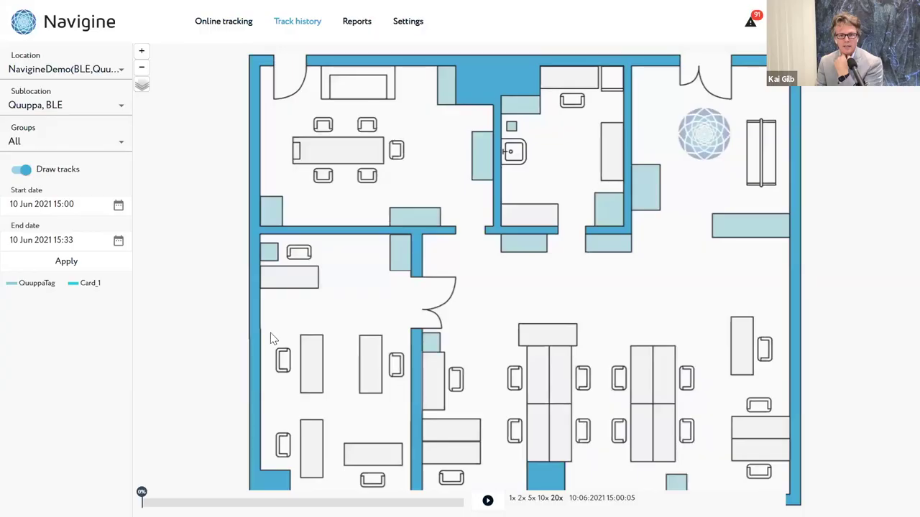
{"action": "left_click", "coordinate": [92, 265]}
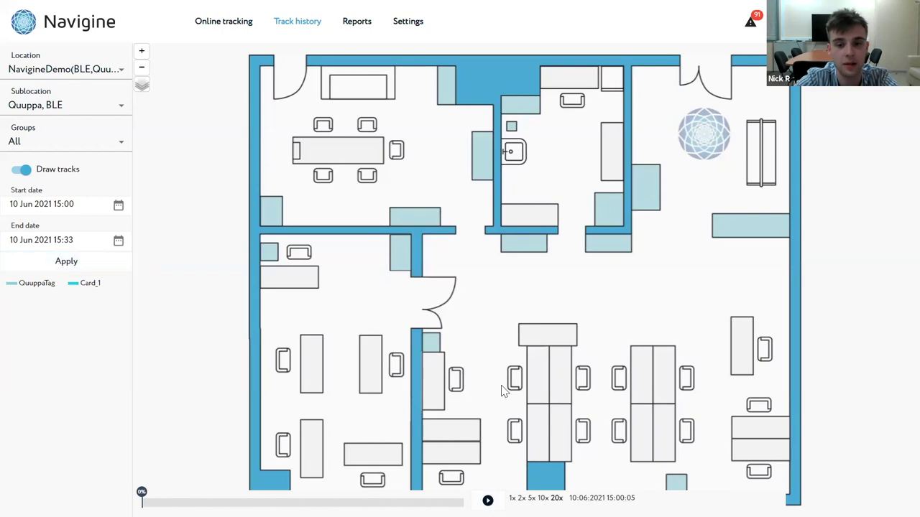
Replay QuuppaTag's track, skip ahead to about 15:24, then go back to Online tracking
{"action": "left_click", "coordinate": [487, 501]}
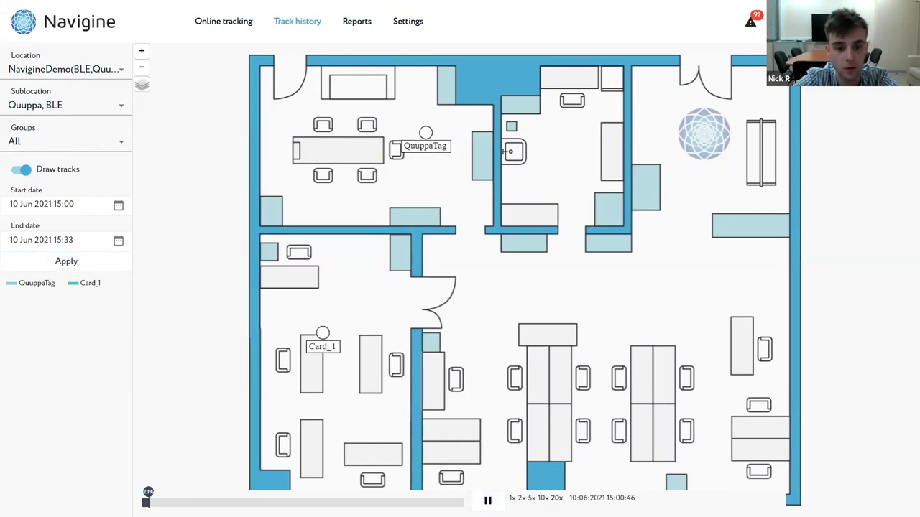
{"action": "left_click_drag", "start_coordinate": [146, 502], "coordinate": [425, 501]}
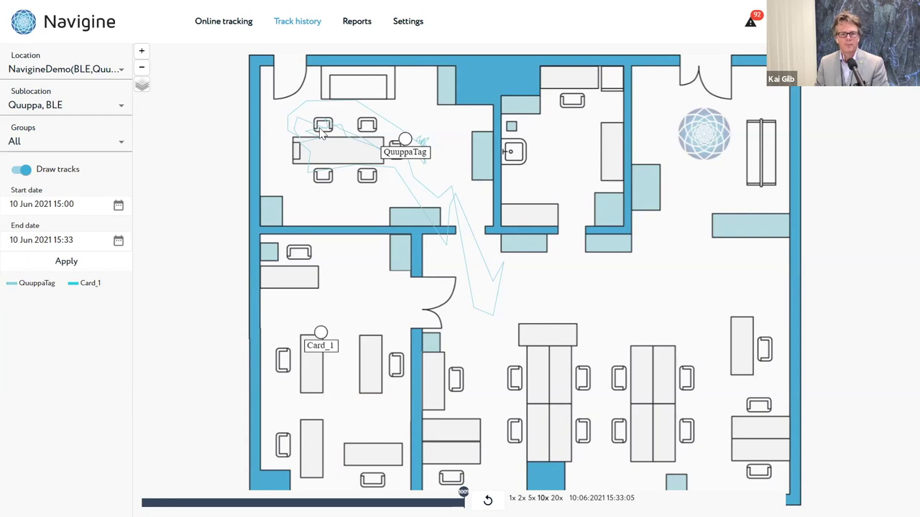
{"action": "left_click", "coordinate": [241, 26]}
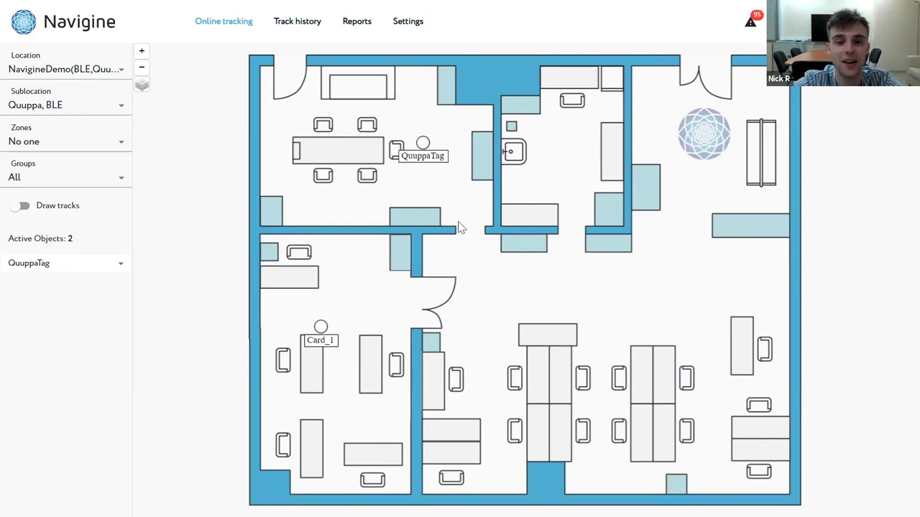
Generate QuuppaTag's final object report under Reports for 15:00–15:33
{"action": "left_click", "coordinate": [363, 28]}
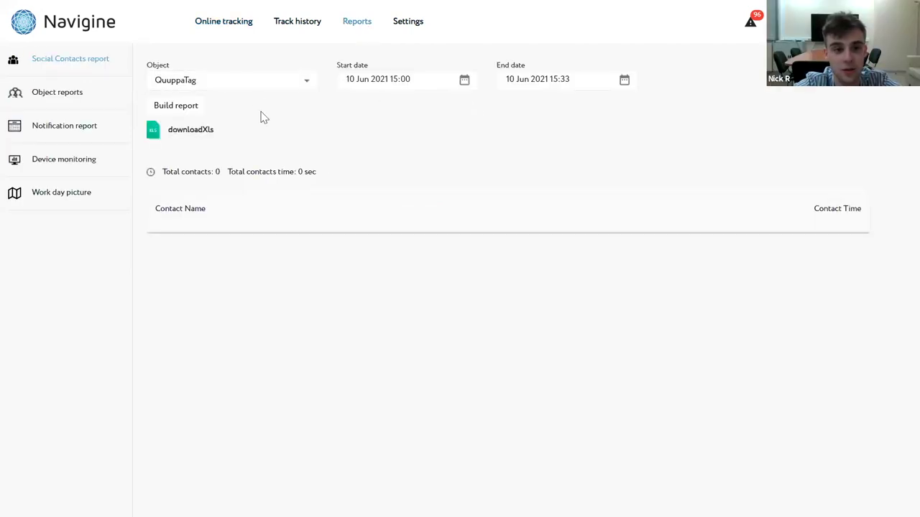
{"action": "left_click", "coordinate": [194, 108]}
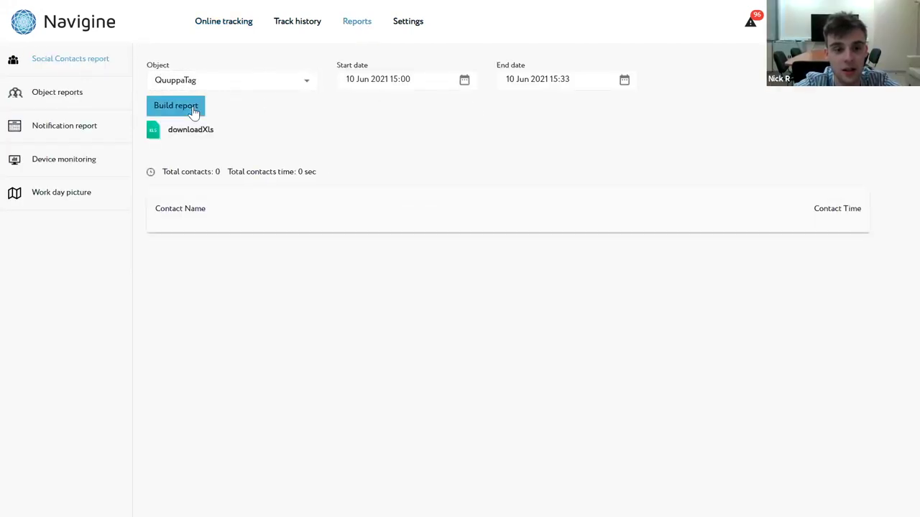
{"action": "left_click", "coordinate": [80, 102]}
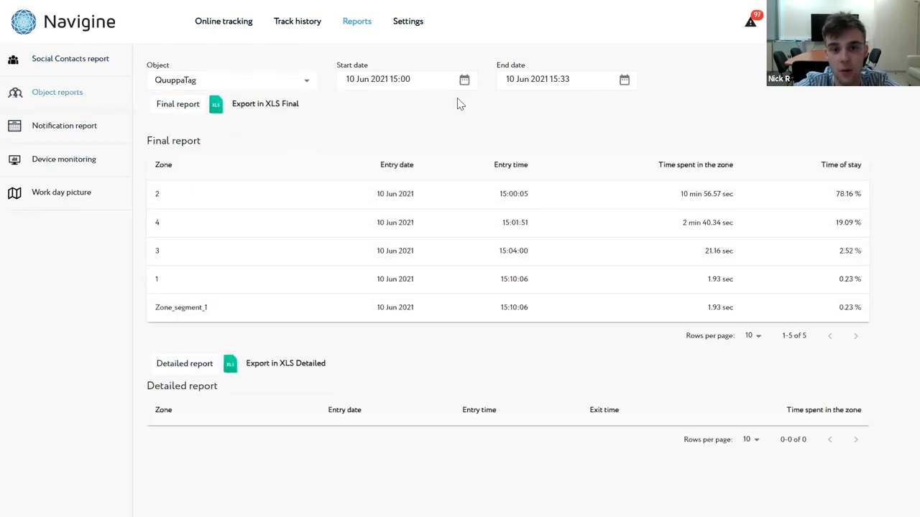
{"action": "left_click", "coordinate": [188, 107]}
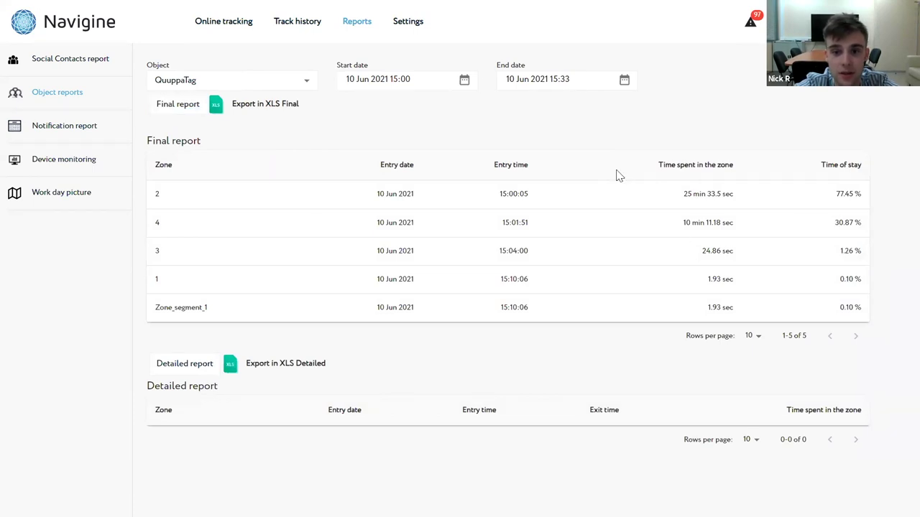
Change the report's start time to 15:25 and rebuild the final report
{"action": "left_click", "coordinate": [425, 83]}
{"action": "left_click", "coordinate": [515, 152]}
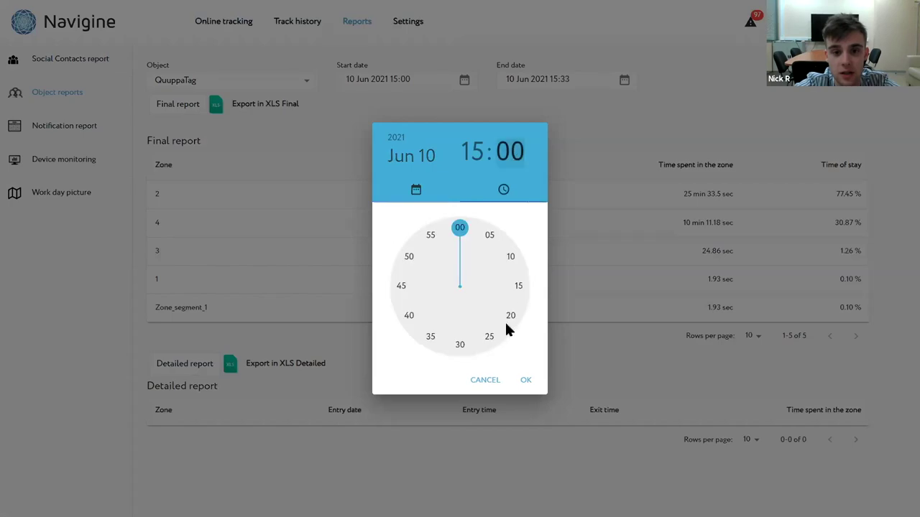
{"action": "left_click", "coordinate": [489, 336]}
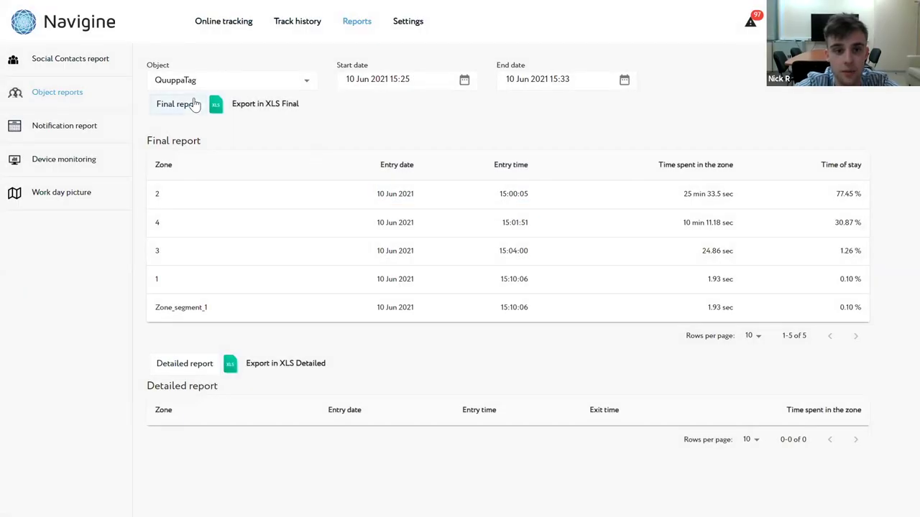
{"action": "left_click", "coordinate": [194, 104]}
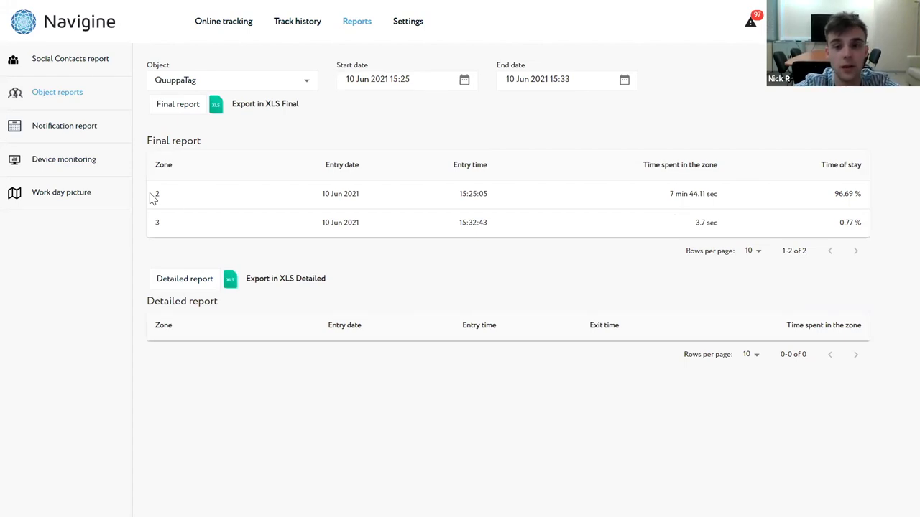
Highlight zone 2's 7 min 44.11 sec (96.69 %) and zone 3's 3.7 sec (0.77 %) results
{"action": "left_click_drag", "start_coordinate": [667, 203], "coordinate": [716, 205]}
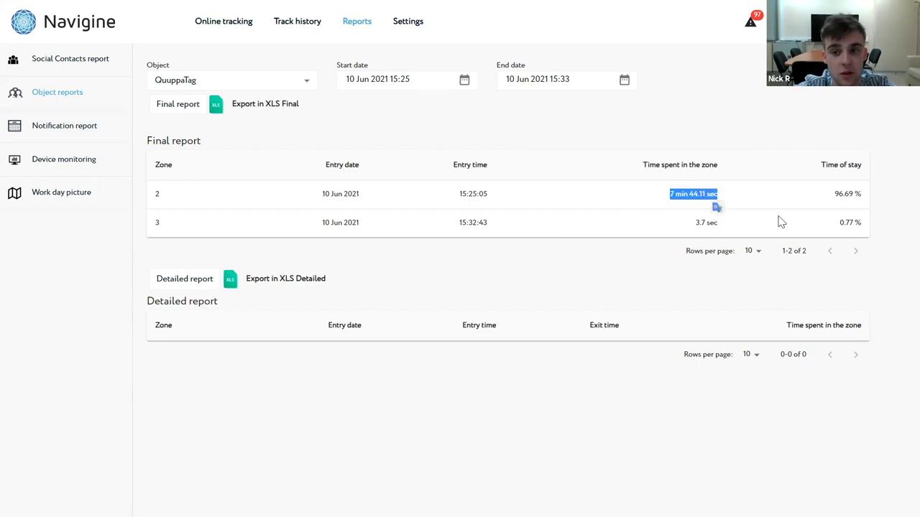
{"action": "left_click_drag", "start_coordinate": [828, 193], "coordinate": [877, 198]}
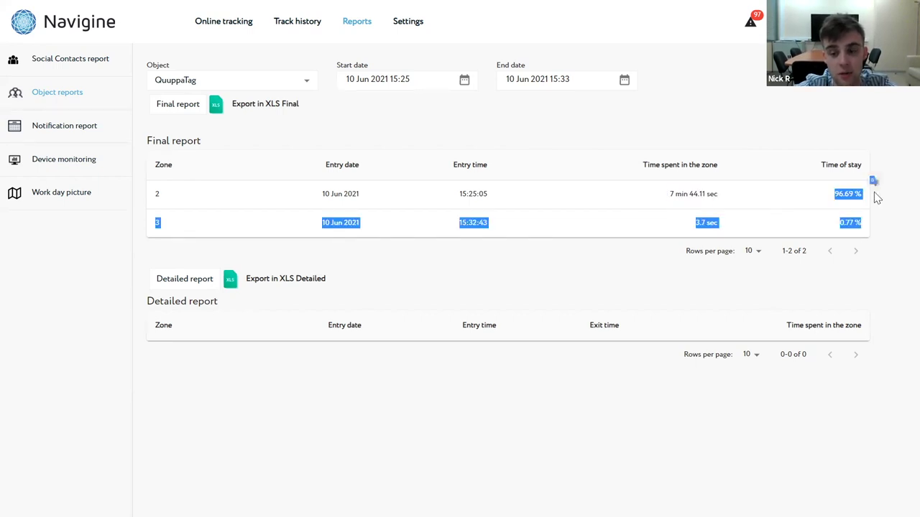
{"action": "left_click", "coordinate": [827, 207]}
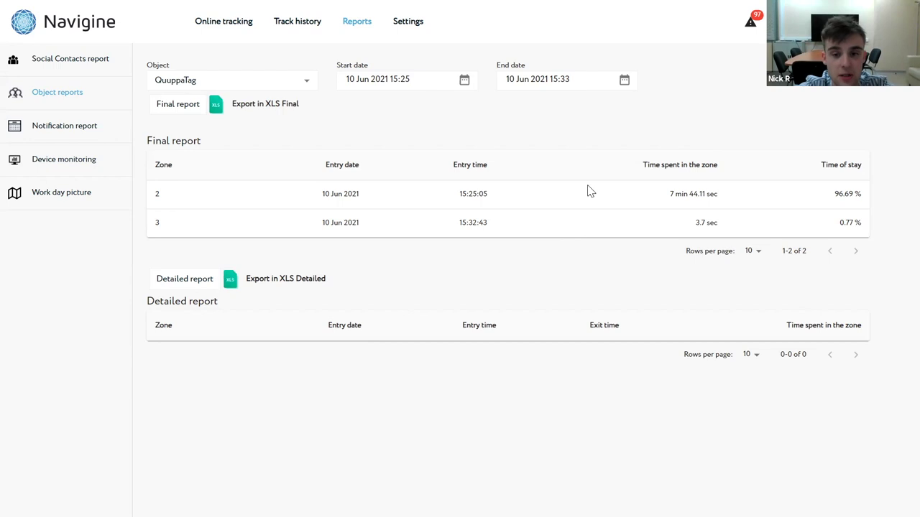
{"action": "left_click_drag", "start_coordinate": [692, 221], "coordinate": [708, 224]}
{"action": "left_click_drag", "start_coordinate": [863, 222], "coordinate": [839, 229]}
{"action": "left_click", "coordinate": [840, 228]}
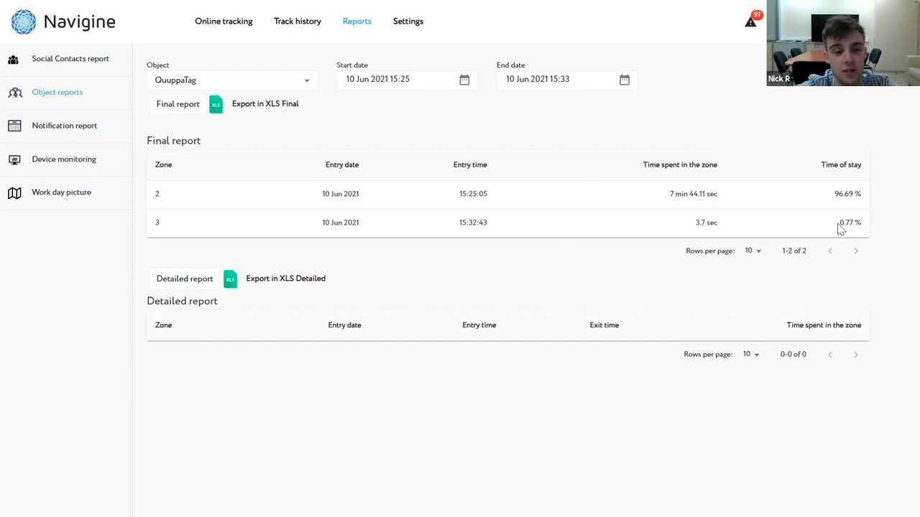
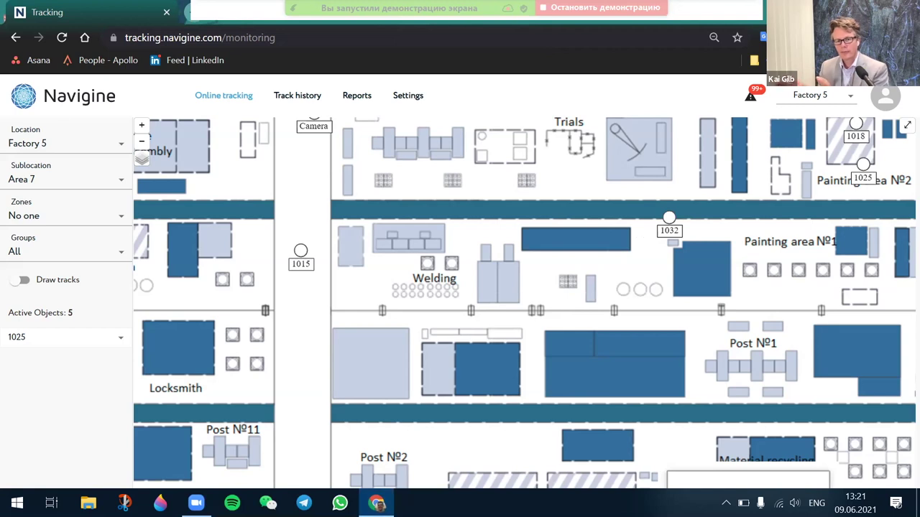
Check the battery level, adjust screen brightness, and show the Factory 5 tracking map full screen
{"action": "left_click", "coordinate": [743, 503]}
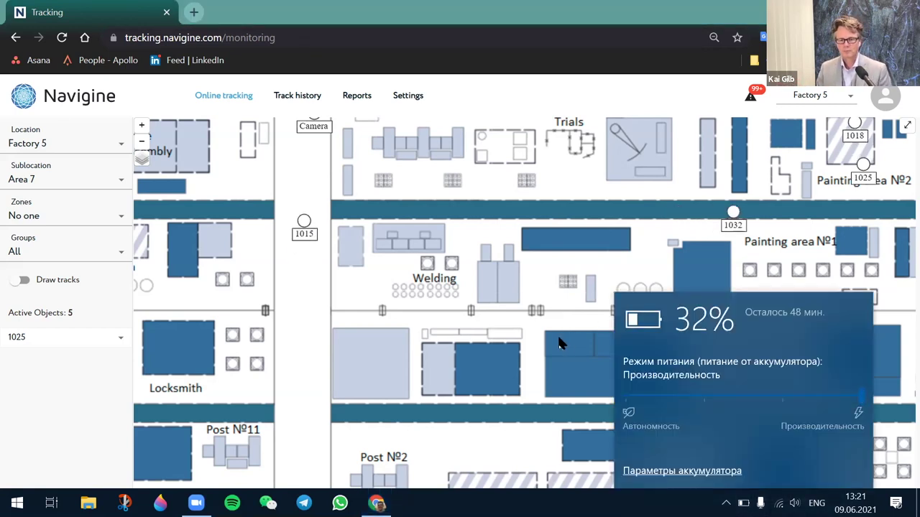
{"action": "left_click", "coordinate": [560, 339]}
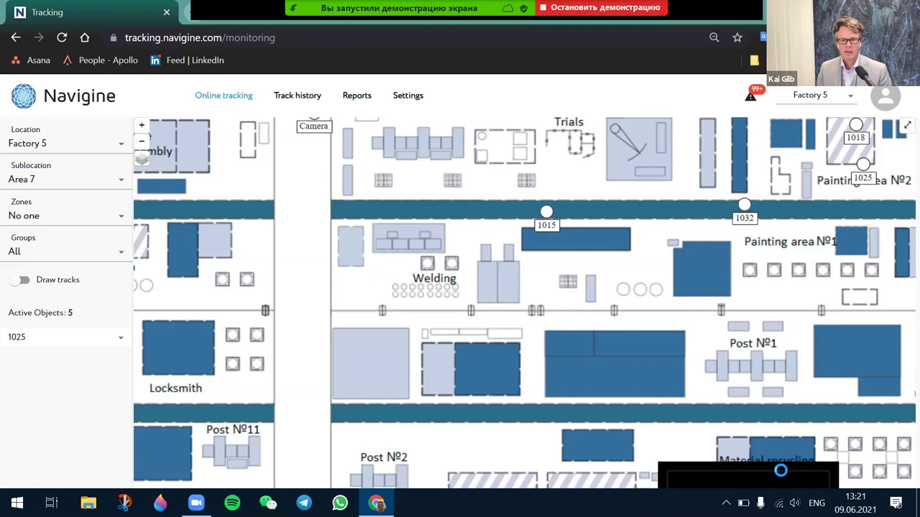
{"action": "key", "text": "XF86MonBrightnessUp"}
{"action": "key", "text": "XF86MonBrightnessUp"}
{"action": "key", "text": "XF86MonBrightnessUp"}
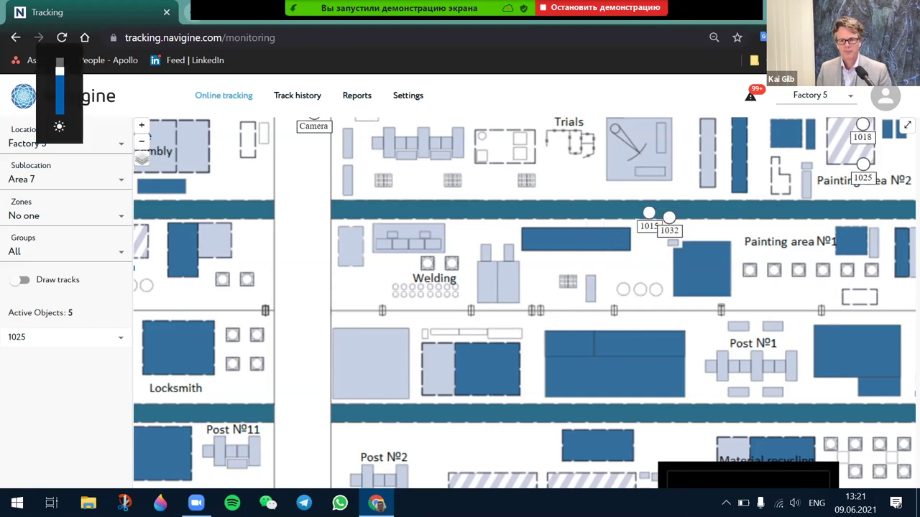
{"action": "key", "text": "XF86MonBrightnessDown"}
{"action": "key", "text": "XF86MonBrightnessDown"}
{"action": "key", "text": "XF86MonBrightnessDown"}
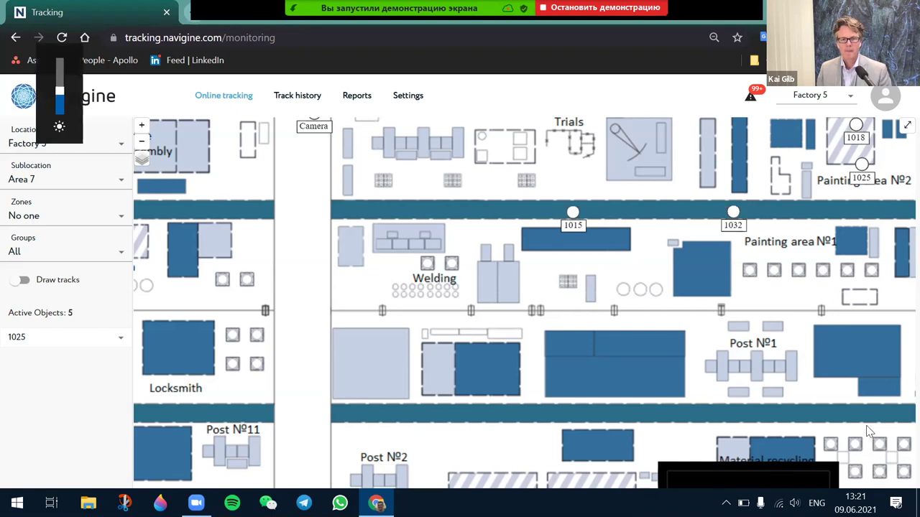
{"action": "key", "text": "XF86MonBrightnessUp"}
{"action": "key", "text": "XF86MonBrightnessUp"}
{"action": "key", "text": "XF86MonBrightnessUp"}
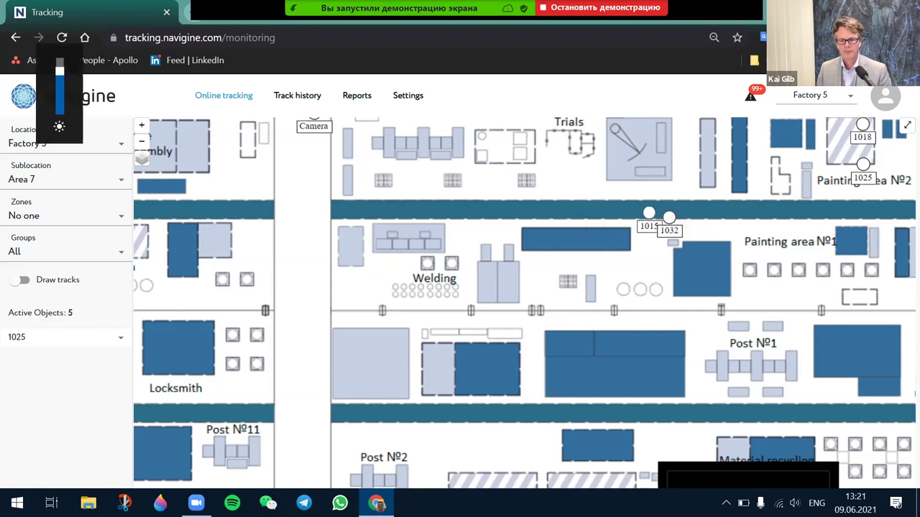
{"action": "key", "text": "F11"}
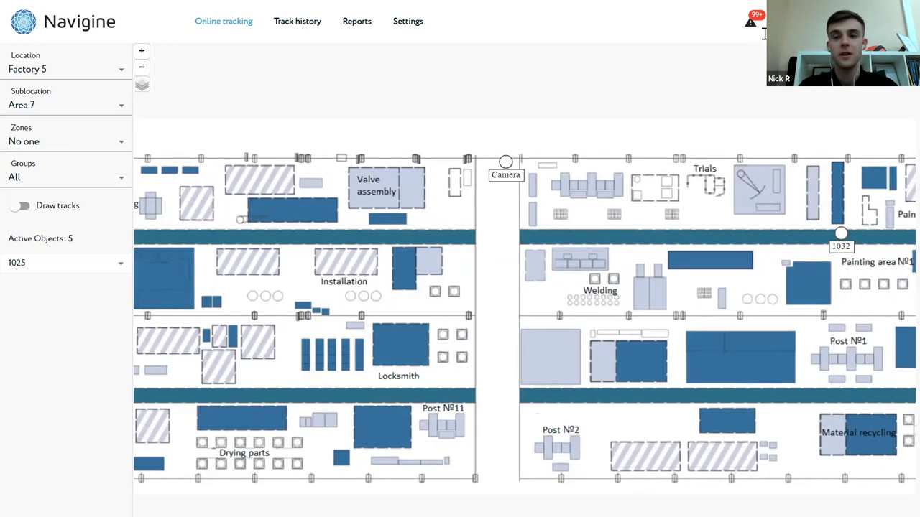
Open the bell notification list showing Painting area №2 and Mechanical area entry events
{"action": "left_click", "coordinate": [752, 23]}
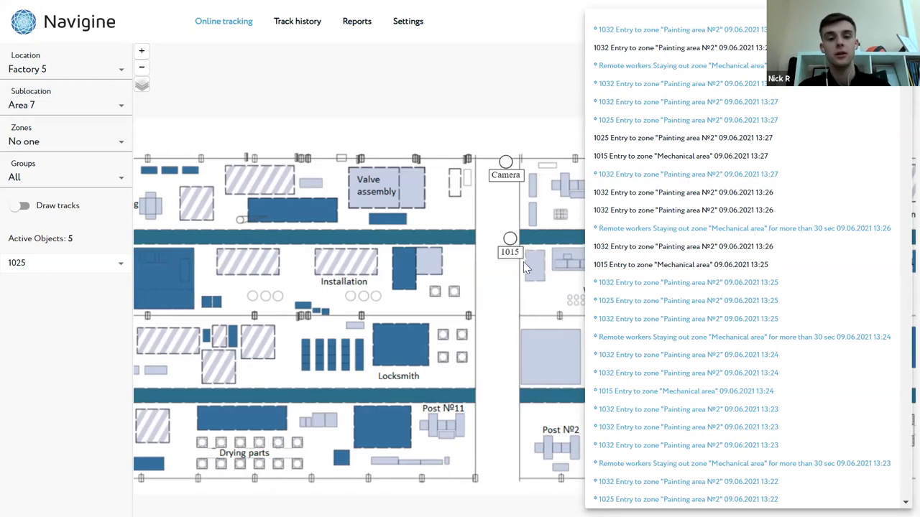
Close, reopen and close the zone-event notifications to view the whole map, then scroll down
{"action": "left_click", "coordinate": [468, 243]}
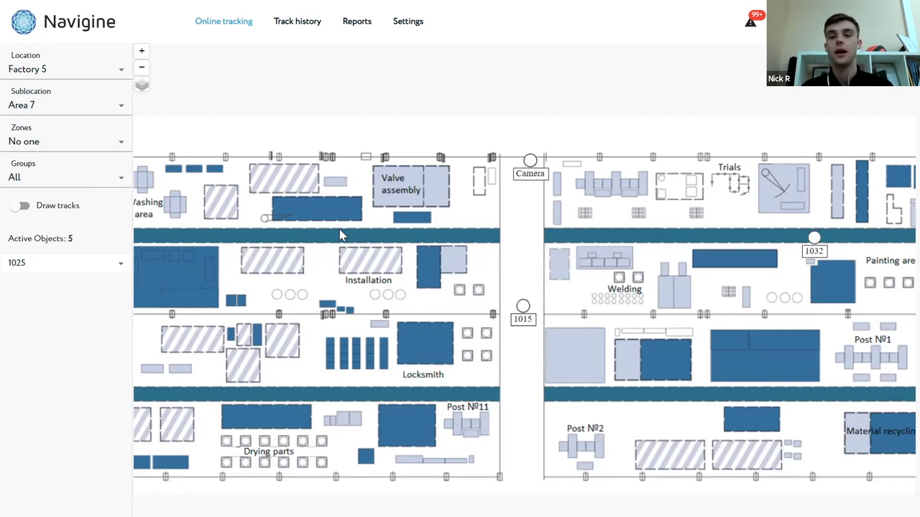
{"action": "left_click", "coordinate": [751, 21]}
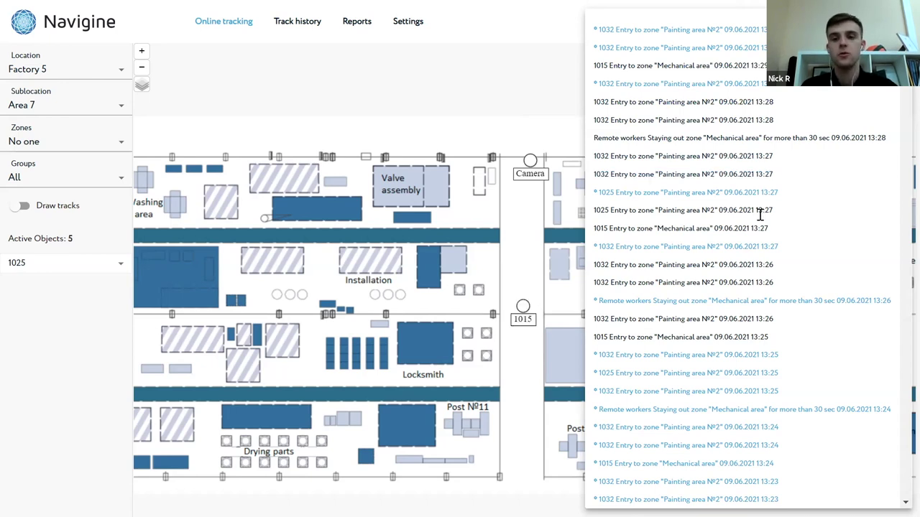
{"action": "left_click", "coordinate": [525, 273]}
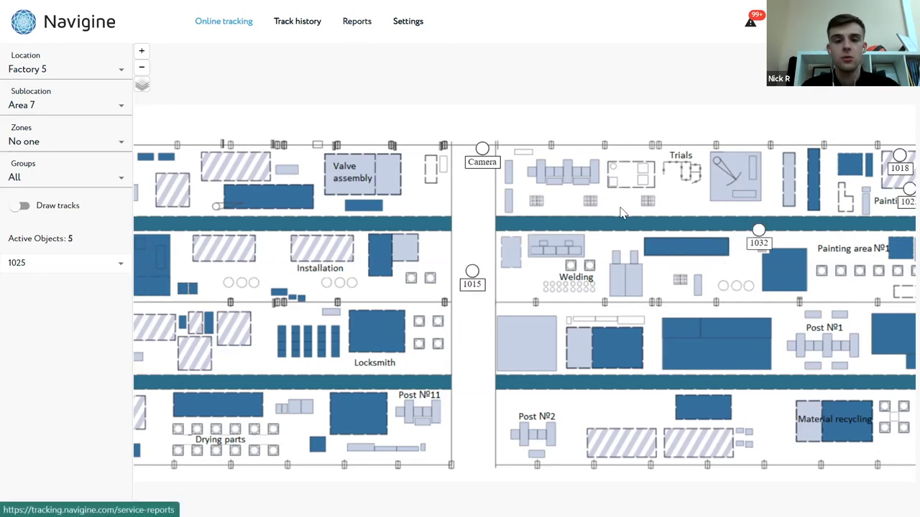
{"action": "scroll", "coordinate": [564, 329], "scroll_direction": "down", "scroll_amount": 1}
Highlight tag 1025's report values: 59.28% in Painting area №2, 38.02% and Hall №1
{"action": "scroll", "coordinate": [567, 328], "scroll_direction": "up", "scroll_amount": 1}
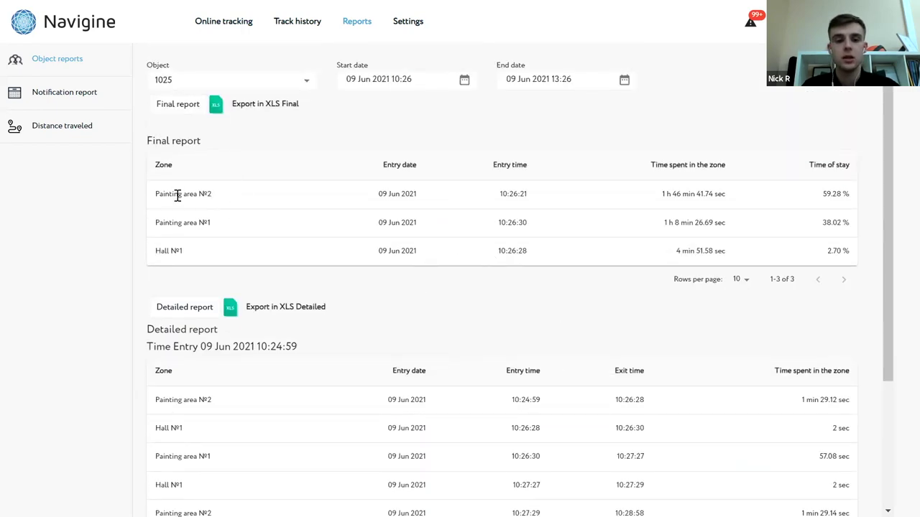
{"action": "left_click_drag", "start_coordinate": [819, 193], "coordinate": [878, 202]}
{"action": "left_click", "coordinate": [828, 194]}
{"action": "double_click", "coordinate": [833, 194]}
{"action": "left_click", "coordinate": [452, 193]}
{"action": "left_click_drag", "start_coordinate": [253, 196], "coordinate": [157, 193]}
{"action": "left_click", "coordinate": [246, 230]}
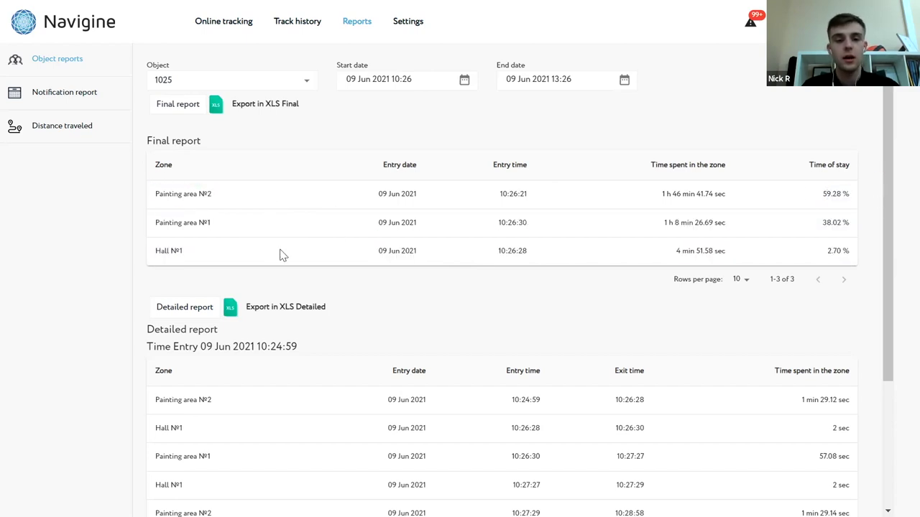
{"action": "left_click_drag", "start_coordinate": [842, 222], "coordinate": [840, 225]}
{"action": "left_click", "coordinate": [840, 225]}
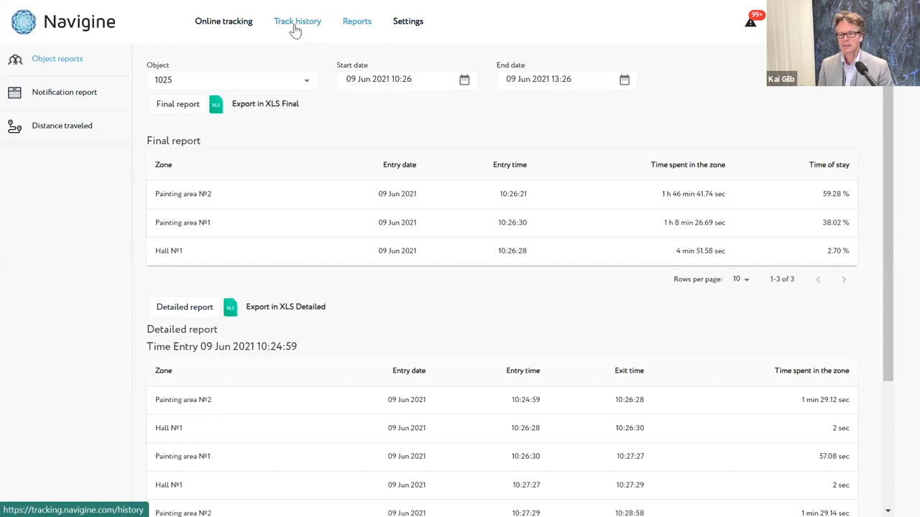
Return to Online tracking and zoom and pan the Area 7 map onto the tracked tags
{"action": "left_click", "coordinate": [215, 27]}
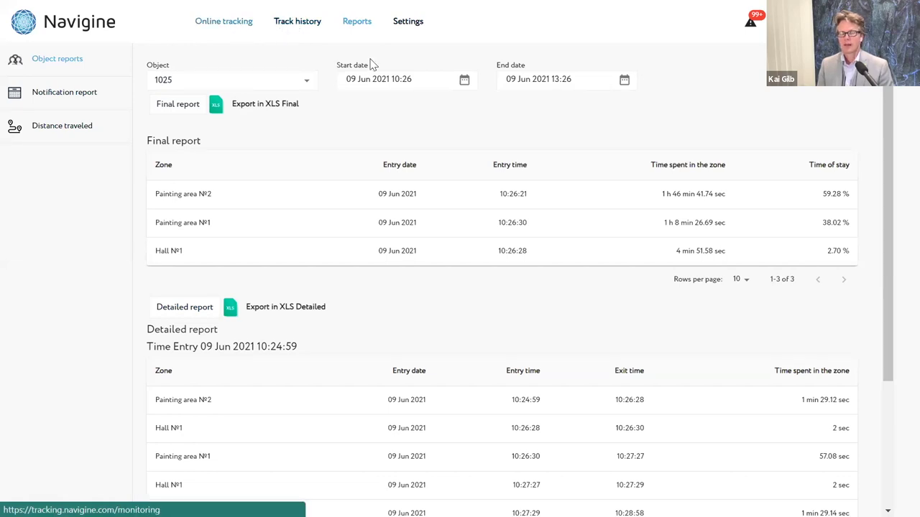
{"action": "scroll", "coordinate": [722, 266], "scroll_direction": "up", "scroll_amount": 2}
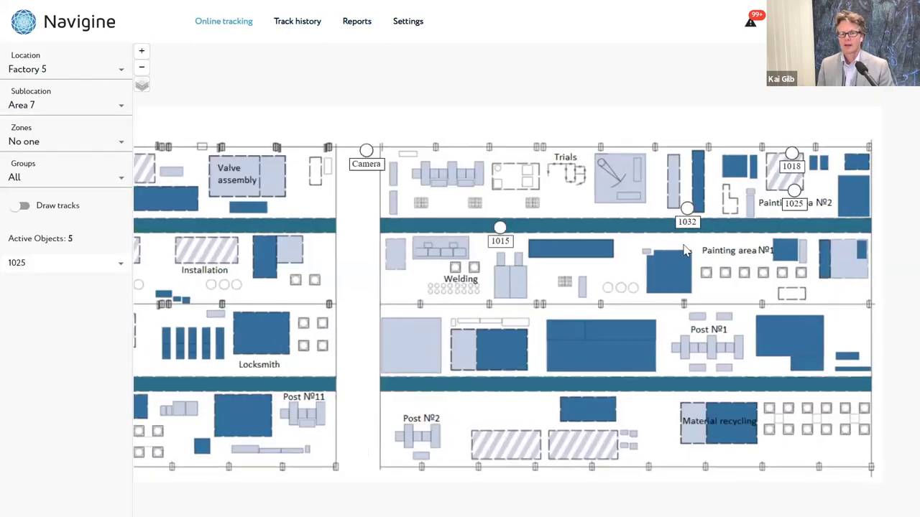
{"action": "left_click_drag", "start_coordinate": [686, 241], "coordinate": [744, 229]}
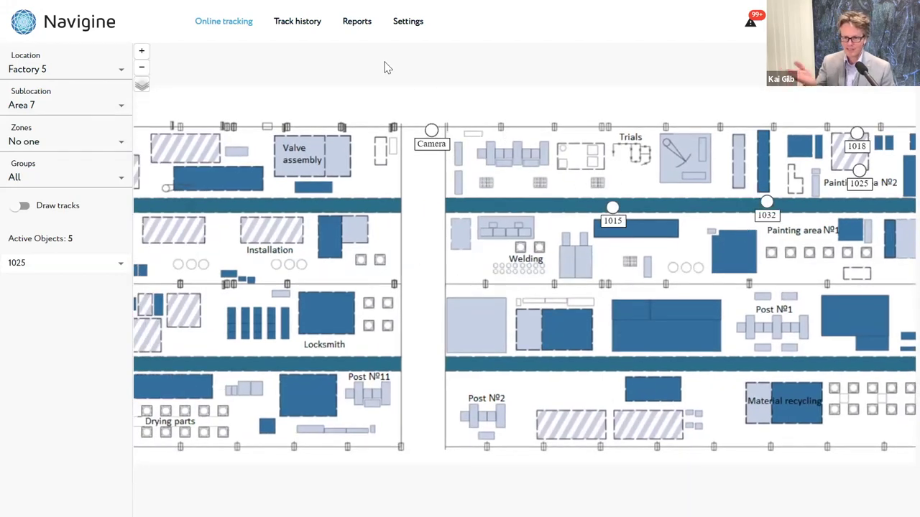